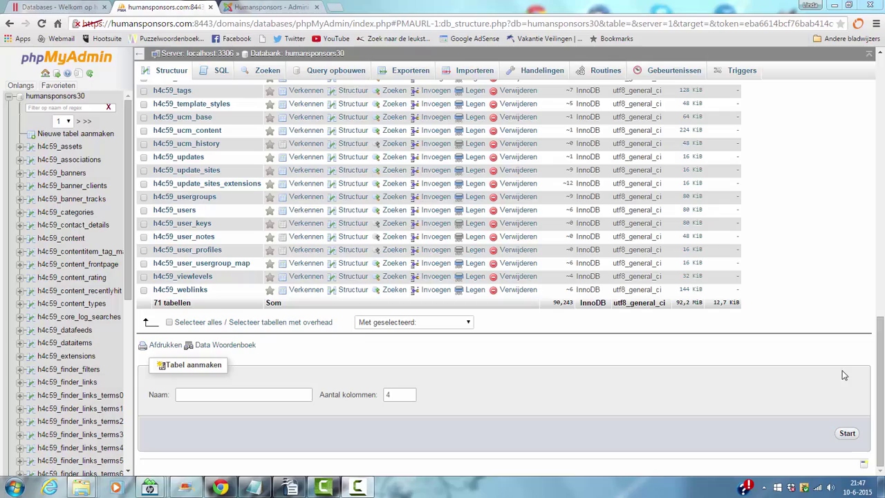
In the Joomla admin, open Extensions > Extension Manager and show the Manage list of installed extensions.
left_click_drag(881, 350, 832, 132)
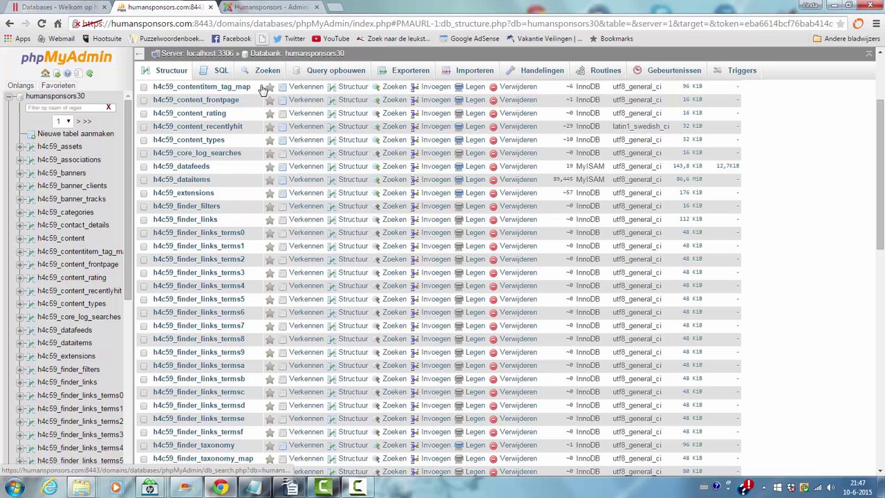
left_click(258, 10)
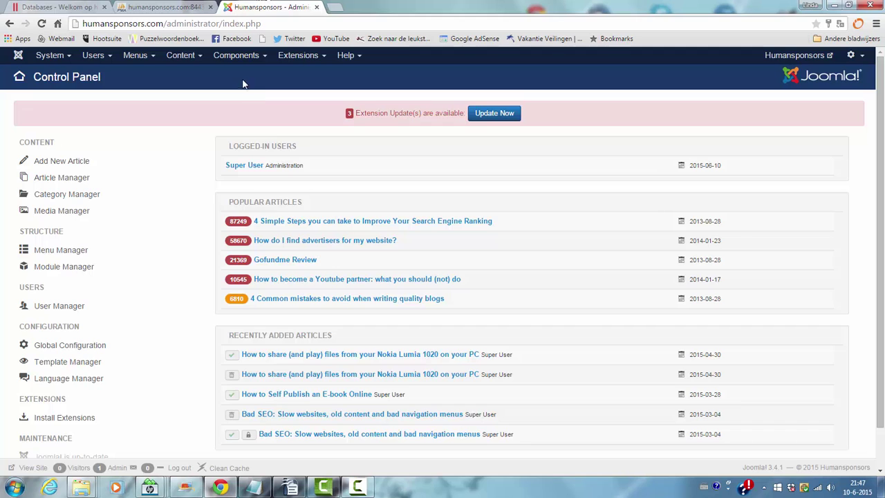
left_click(238, 58)
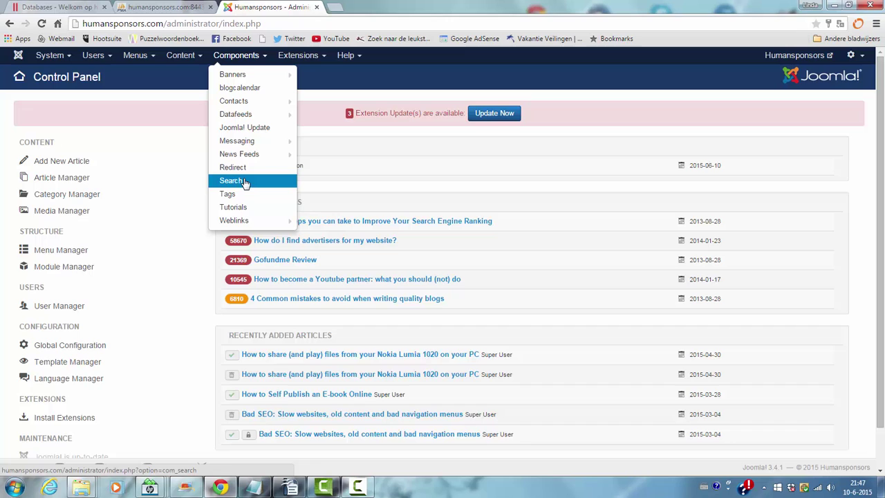
left_click(308, 60)
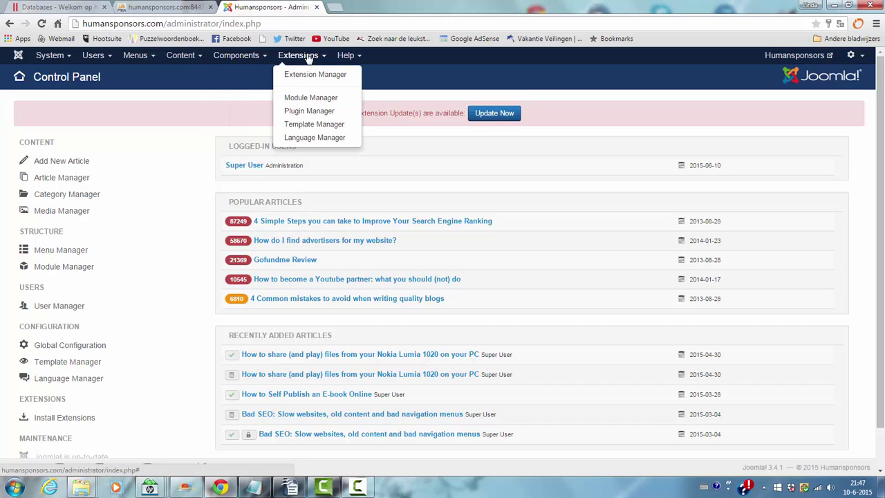
left_click(311, 74)
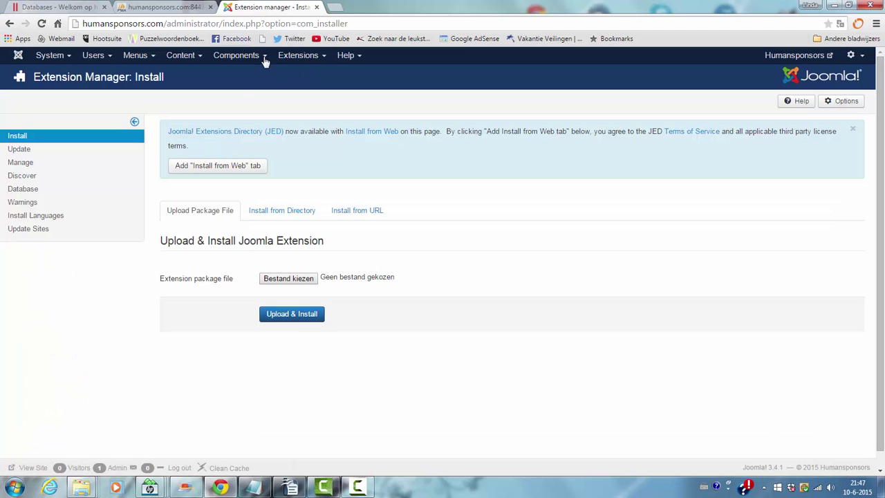
left_click(28, 166)
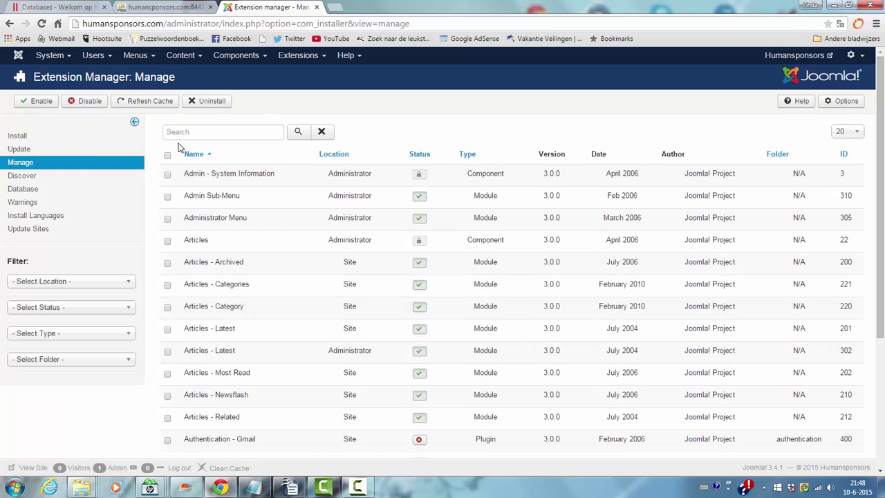
Filter the Manage list by 'smart search' and enable all nine Smart Search extensions.
left_click(179, 137)
type("s")
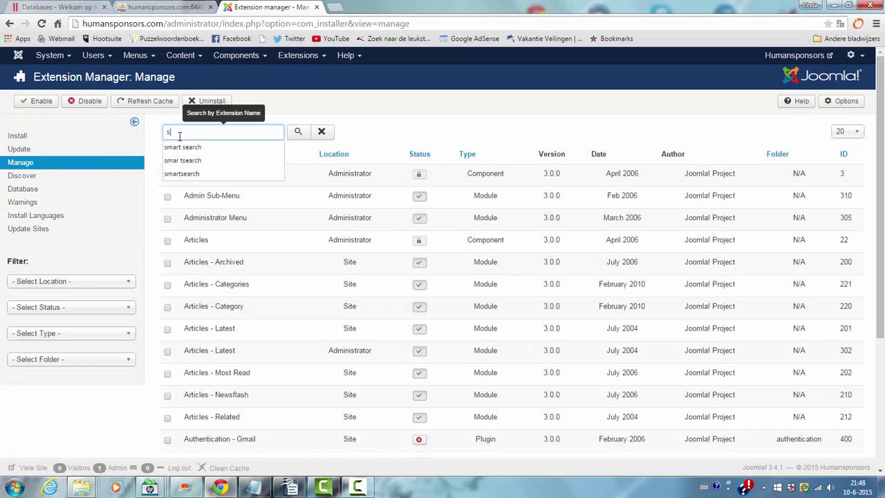
type("ma")
left_click(180, 147)
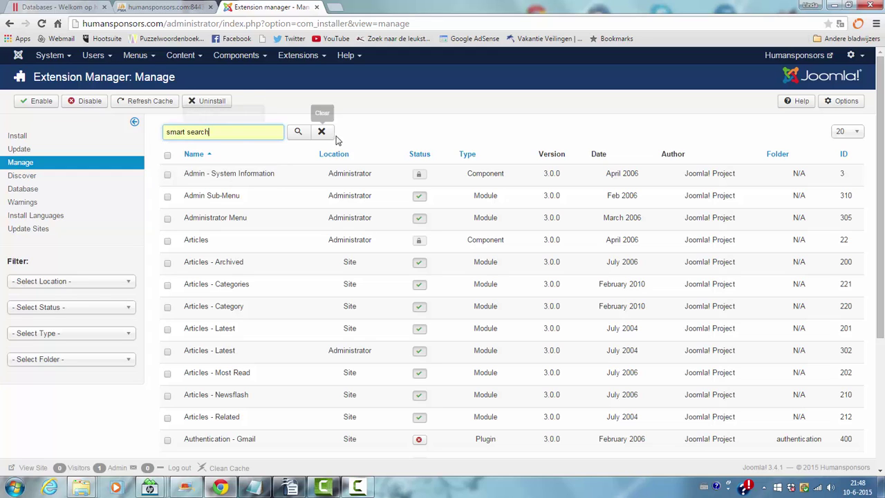
left_click(298, 131)
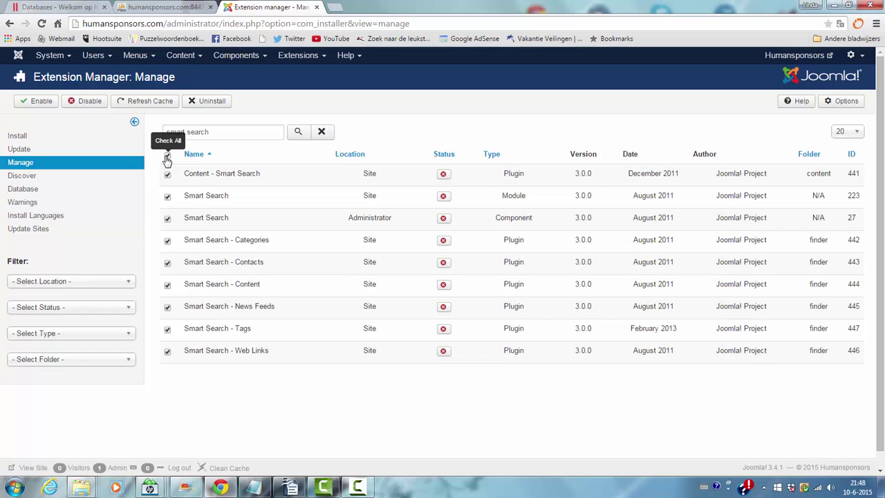
left_click(42, 102)
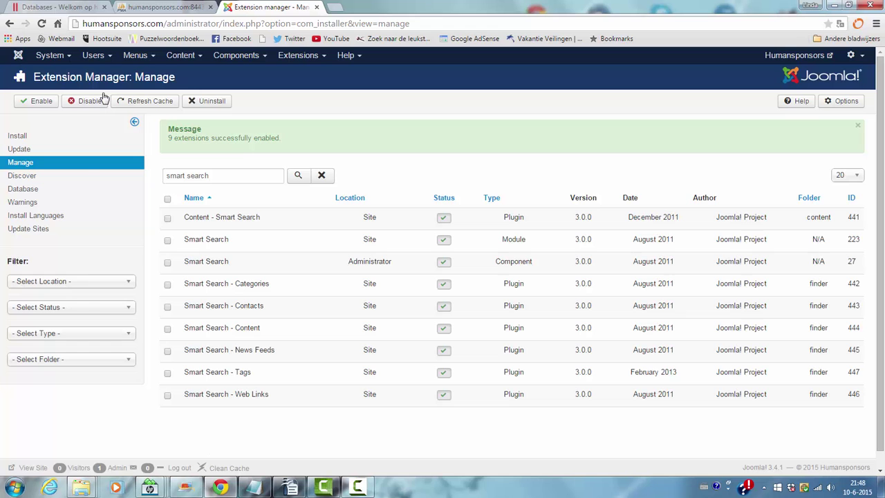
Reload phpMyAdmin's humansponsors30 table overview to see current sizes and the 92,2 MiB total.
left_click(153, 7)
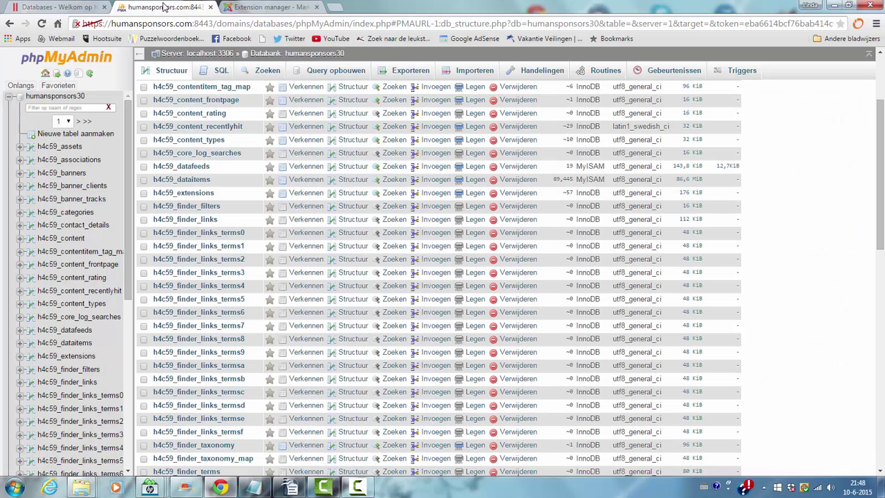
left_click(204, 25)
key("Return")
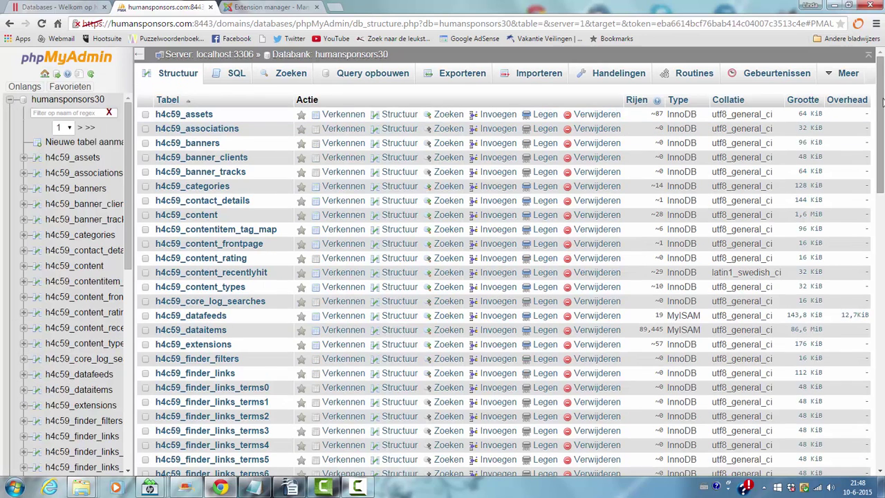
left_click_drag(882, 99, 883, 364)
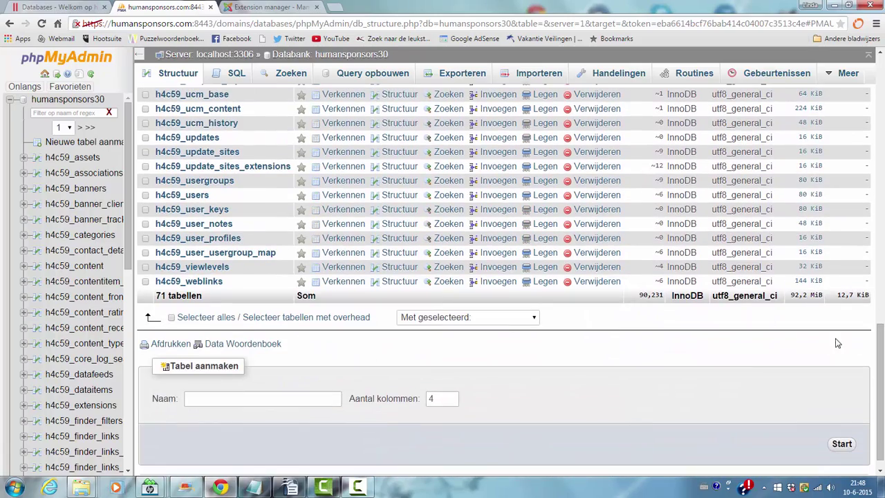
scroll(879, 241, "up", 1)
scroll(880, 241, "up", 10)
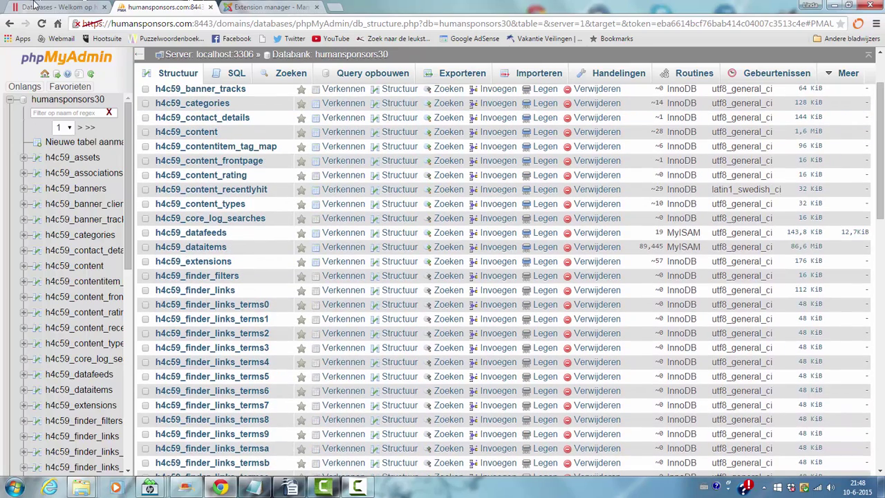
left_click(245, 8)
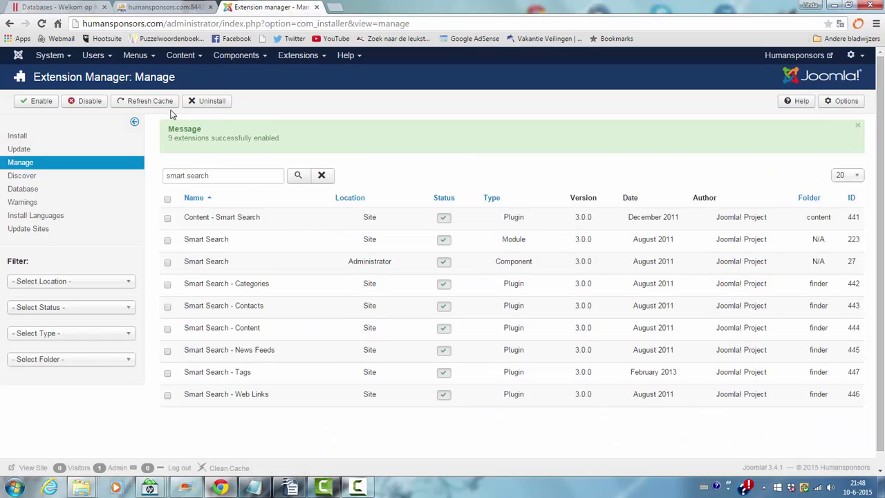
Open Components > Smart Search and purge every item from the index, confirming with OK.
left_click(237, 63)
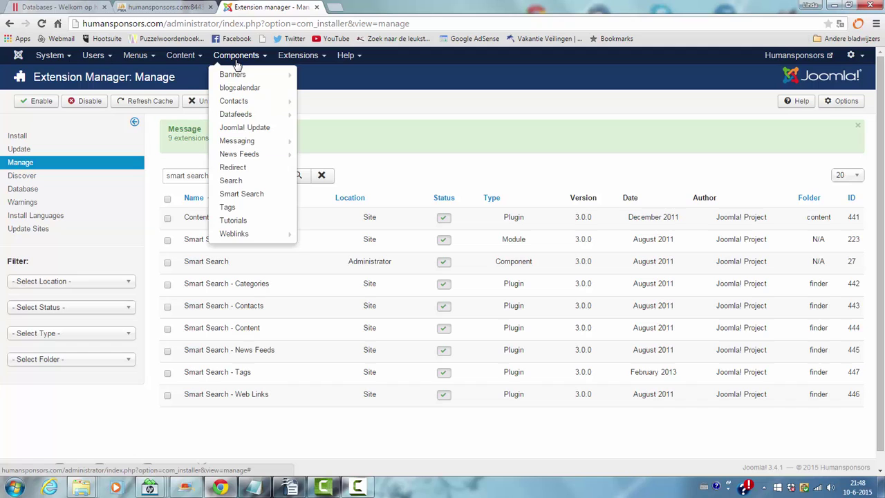
left_click(255, 195)
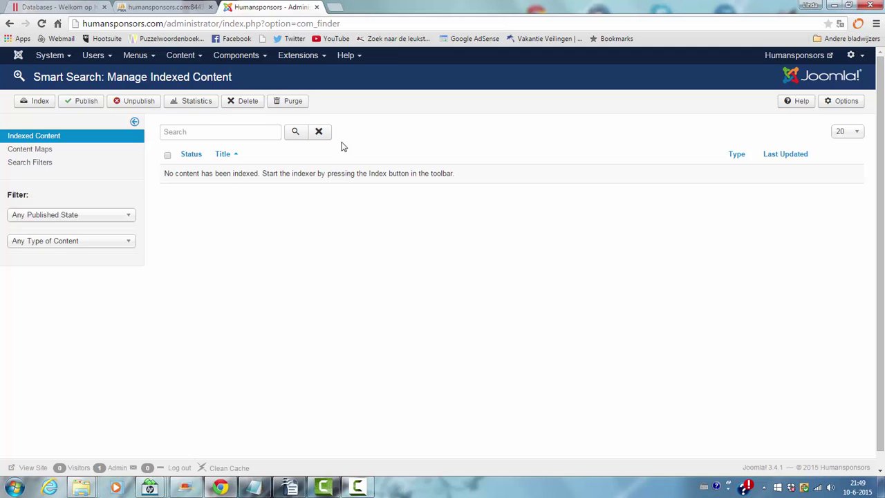
left_click(299, 103)
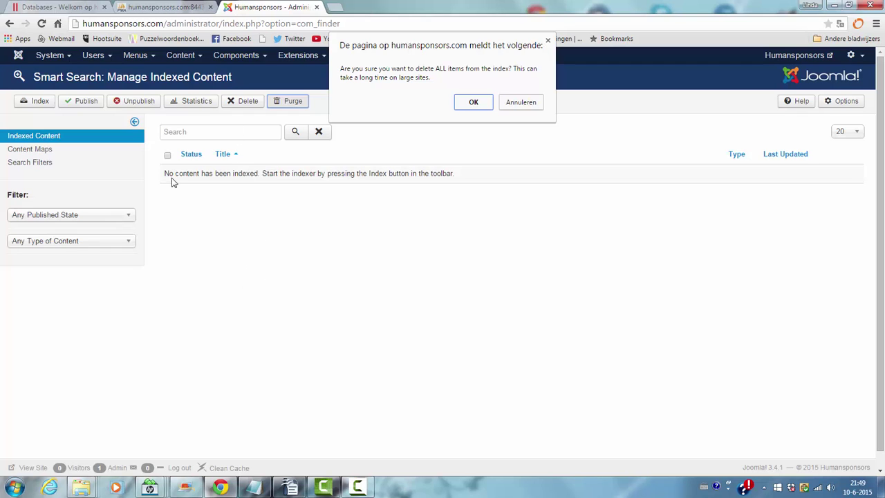
left_click(473, 102)
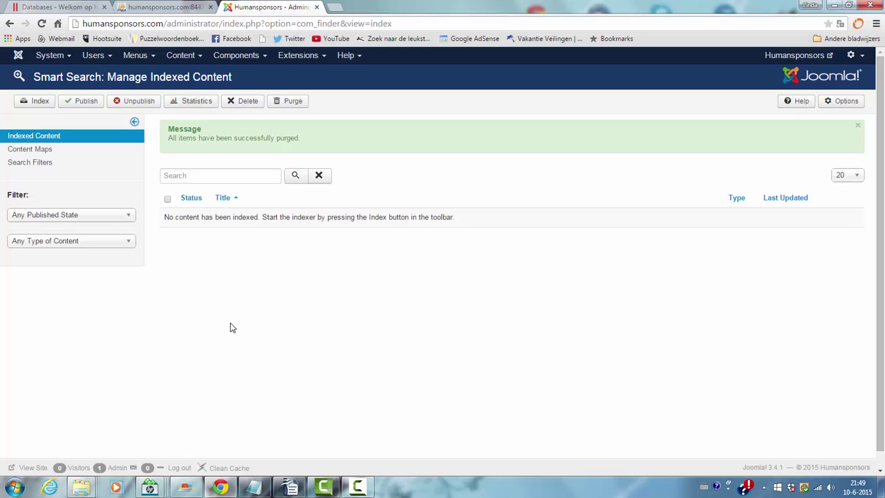
Filter Extension Manager by 'smart search', disable all nine extensions, then return to phpMyAdmin's table list.
left_click(306, 61)
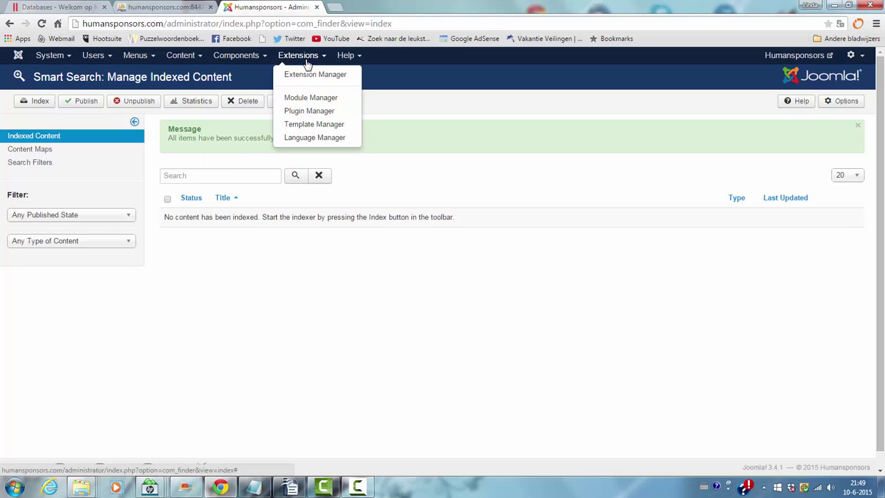
left_click(313, 78)
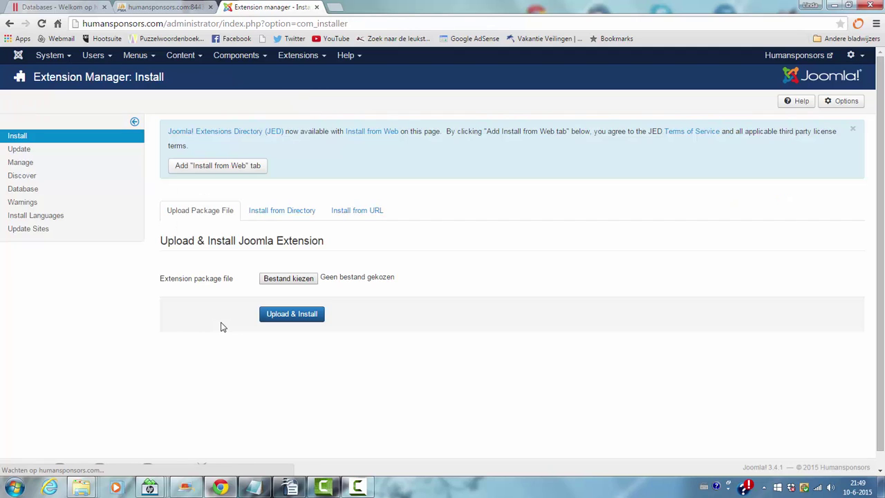
left_click(38, 166)
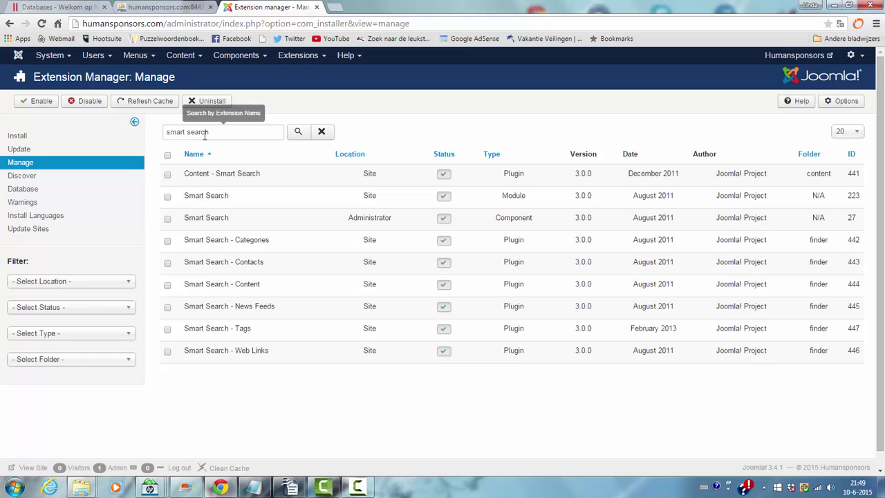
left_click(298, 131)
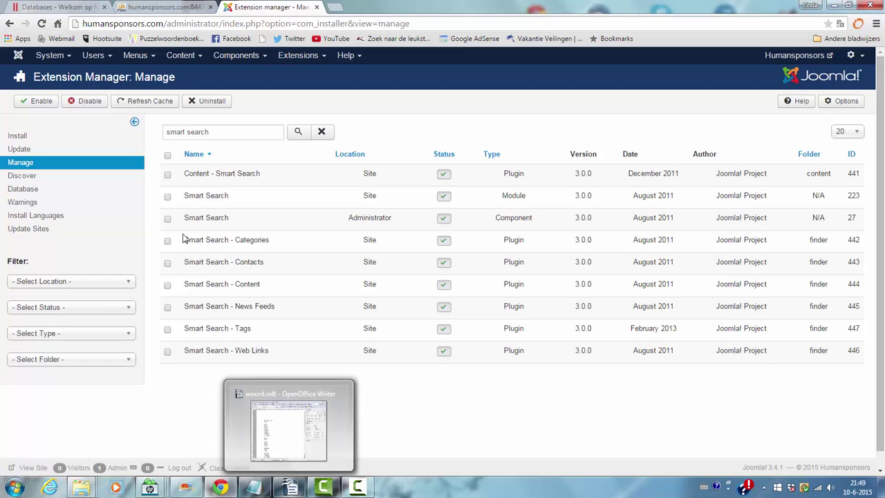
left_click(167, 155)
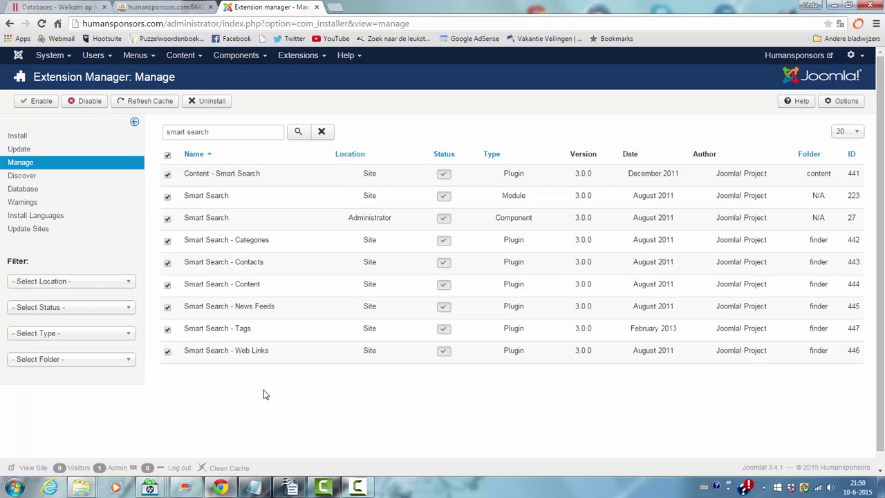
left_click(80, 103)
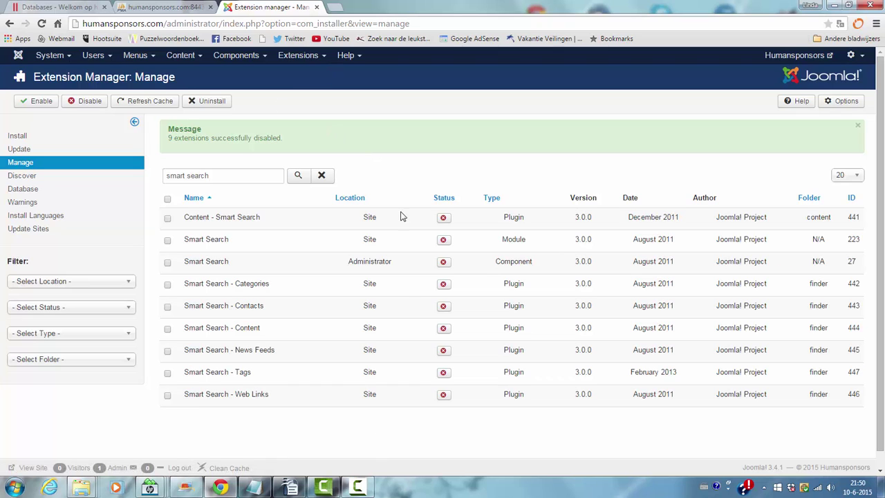
left_click(238, 55)
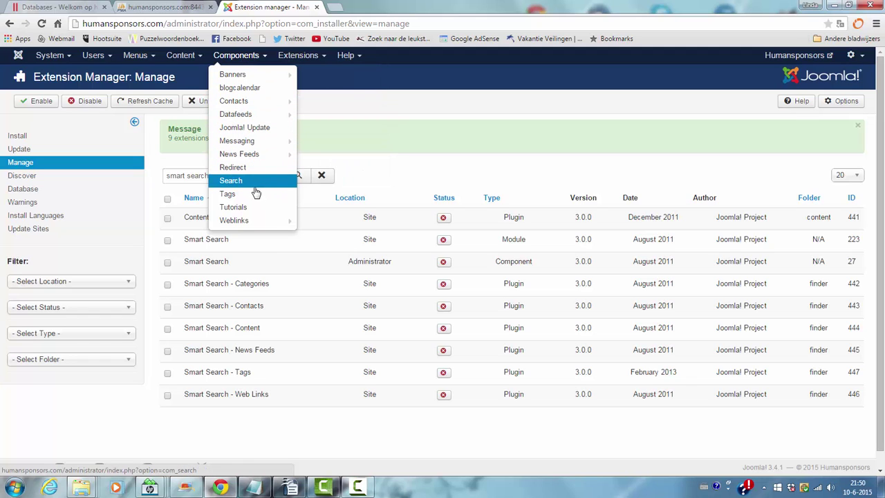
left_click(186, 5)
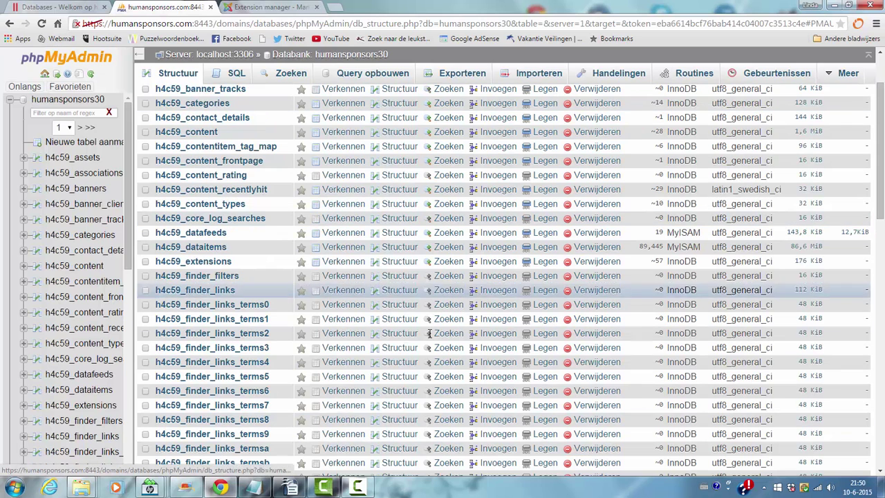
left_click_drag(883, 164, 882, 199)
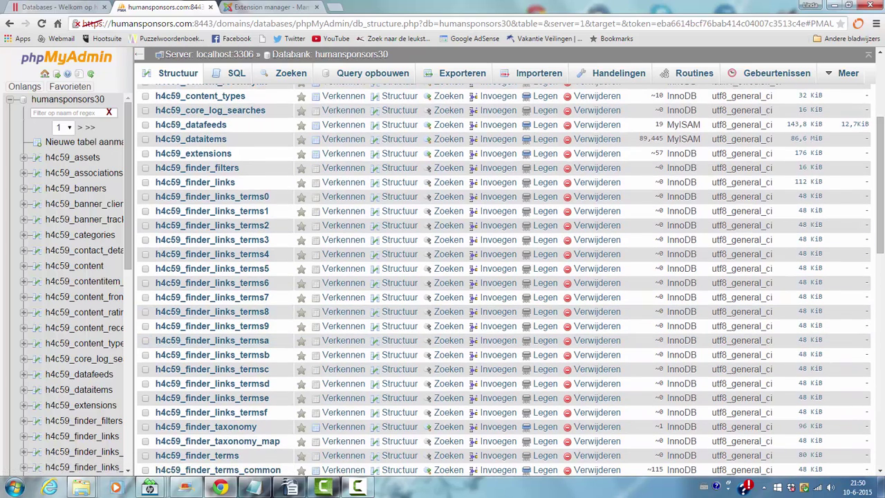
left_click_drag(881, 204, 881, 328)
scroll(795, 346, "down", 4)
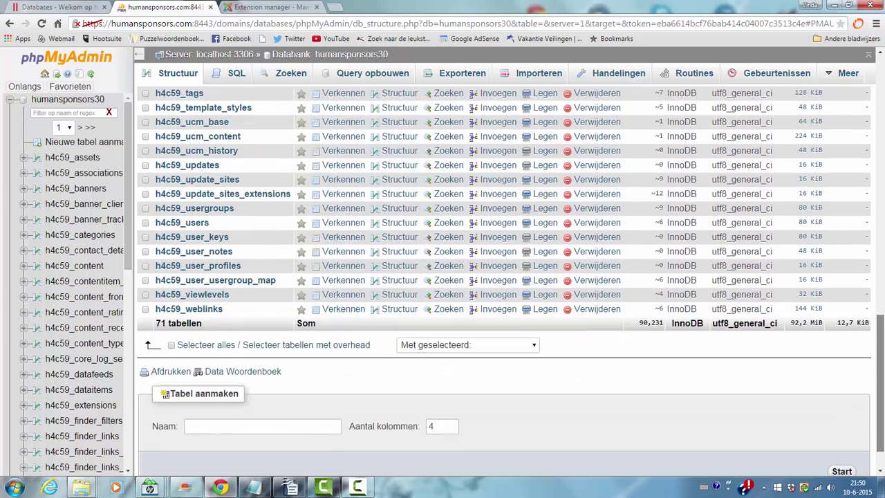